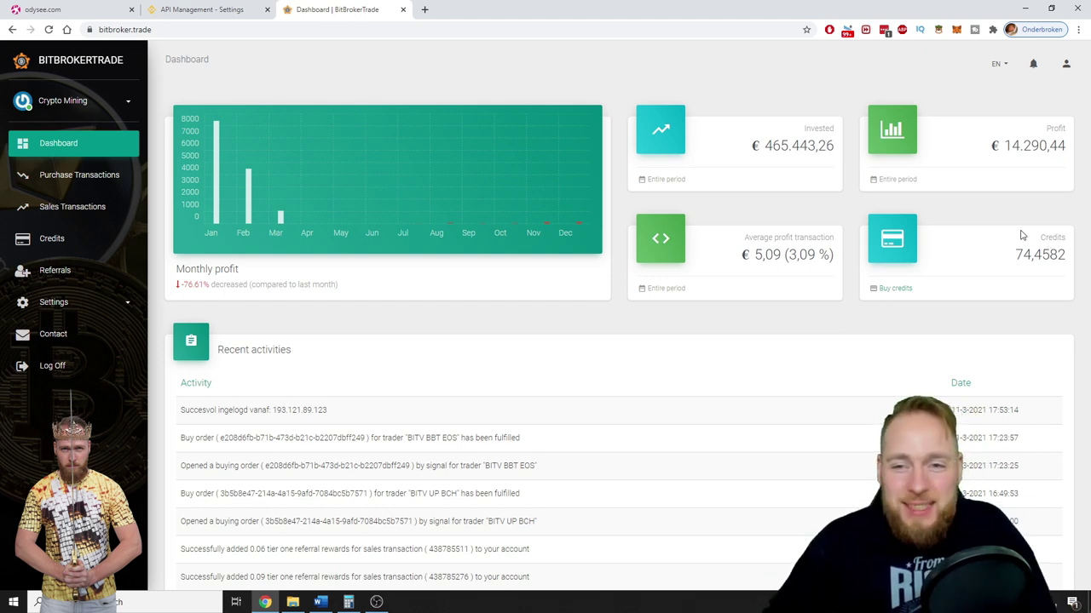
# Order 10 credits, accepting the not-investment-capital and withdrawal-waiver statements.
pyautogui.click(887, 291)
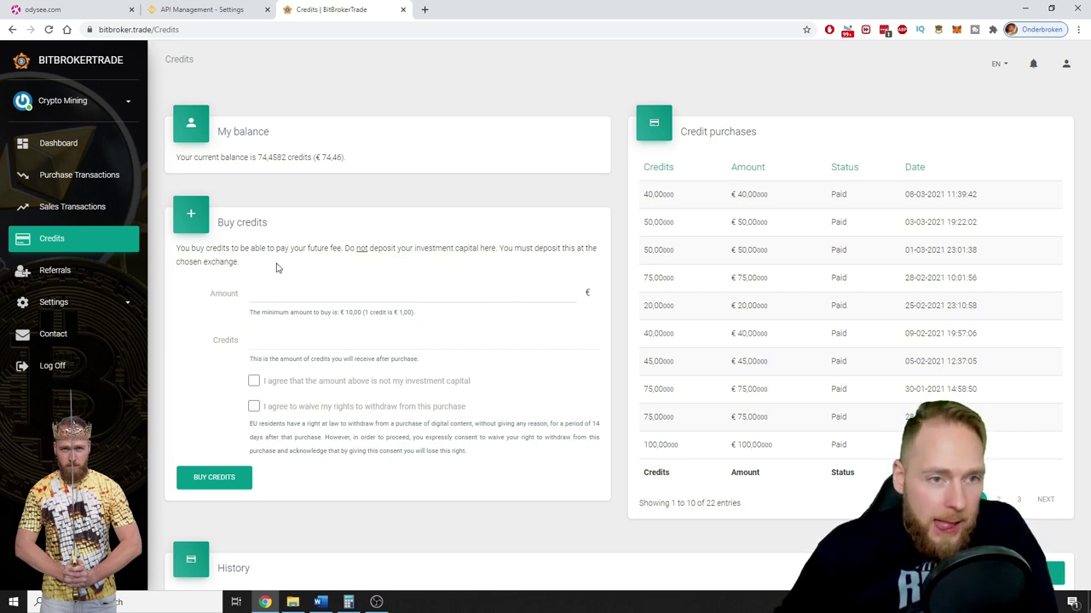
pyautogui.click(271, 294)
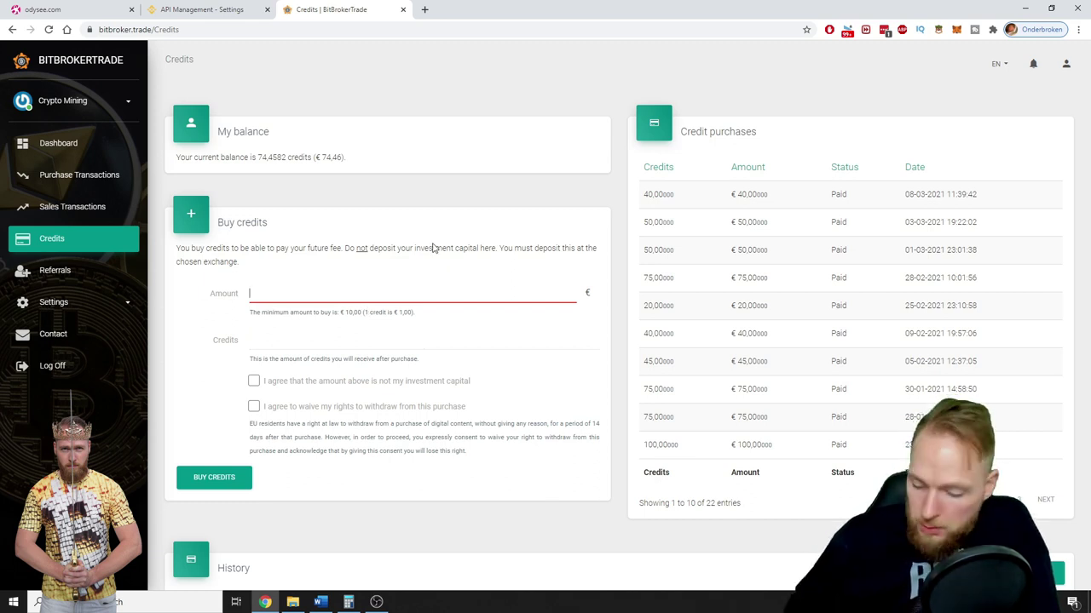
pyautogui.write('10')
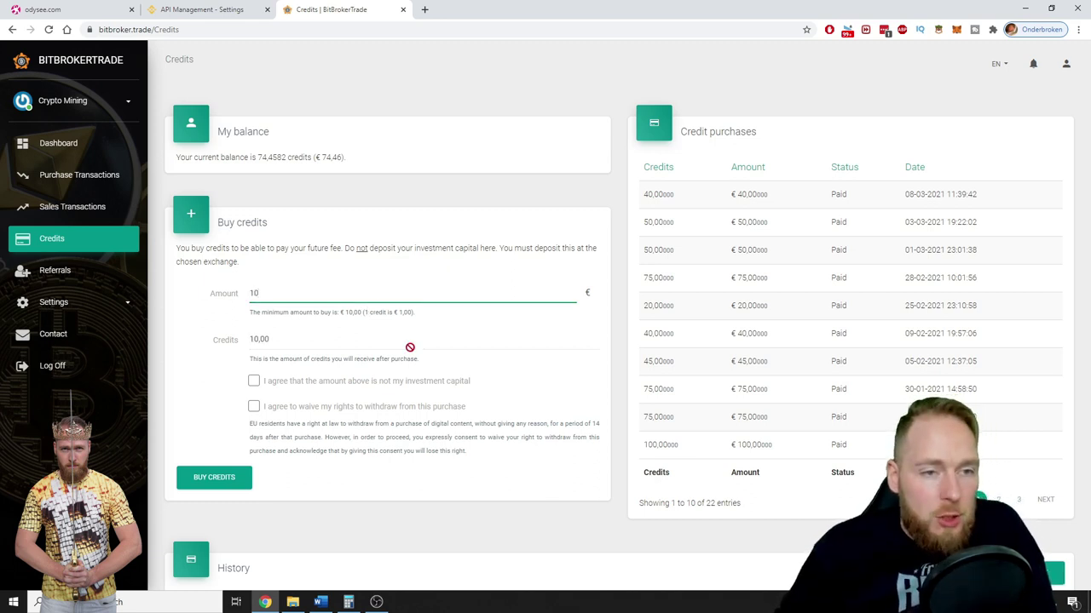
pyautogui.click(253, 381)
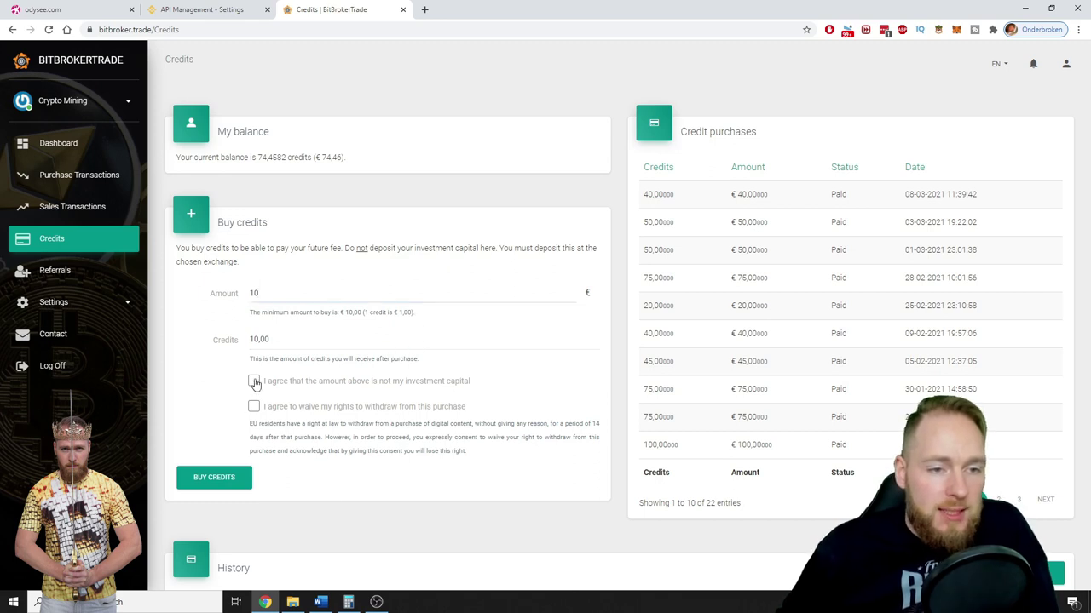
pyautogui.click(253, 407)
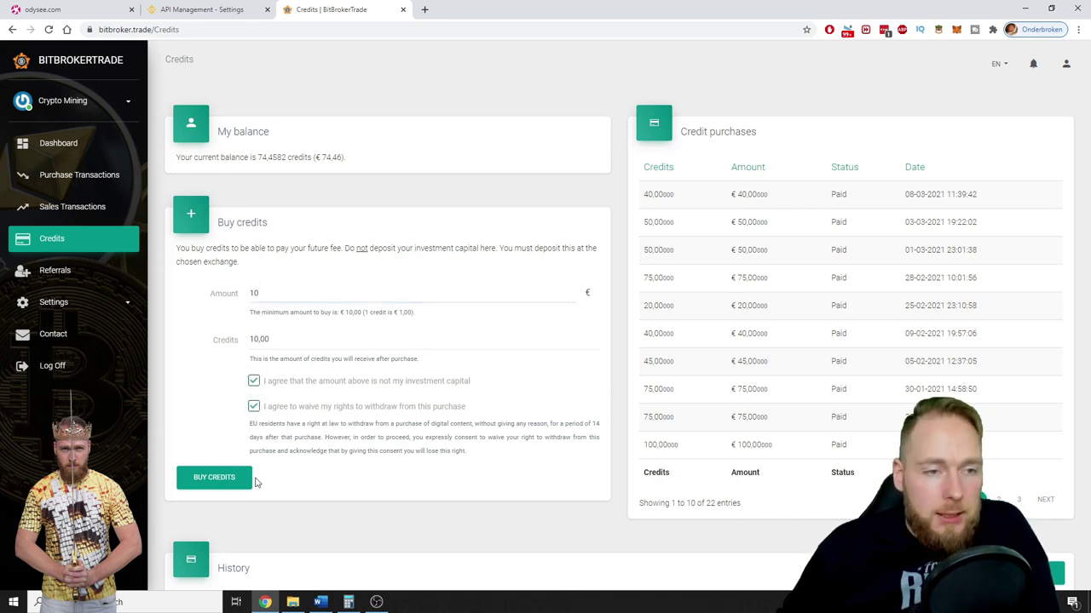
pyautogui.click(214, 479)
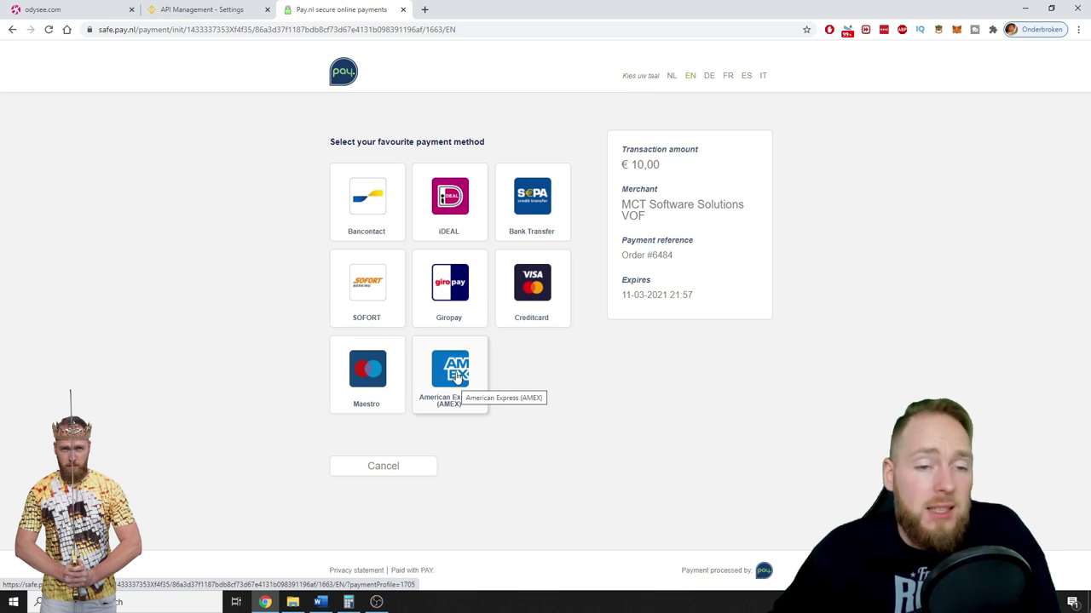
# Choose Bancontact for the €10,00 payment and submit the card holder details.
pyautogui.click(418, 238)
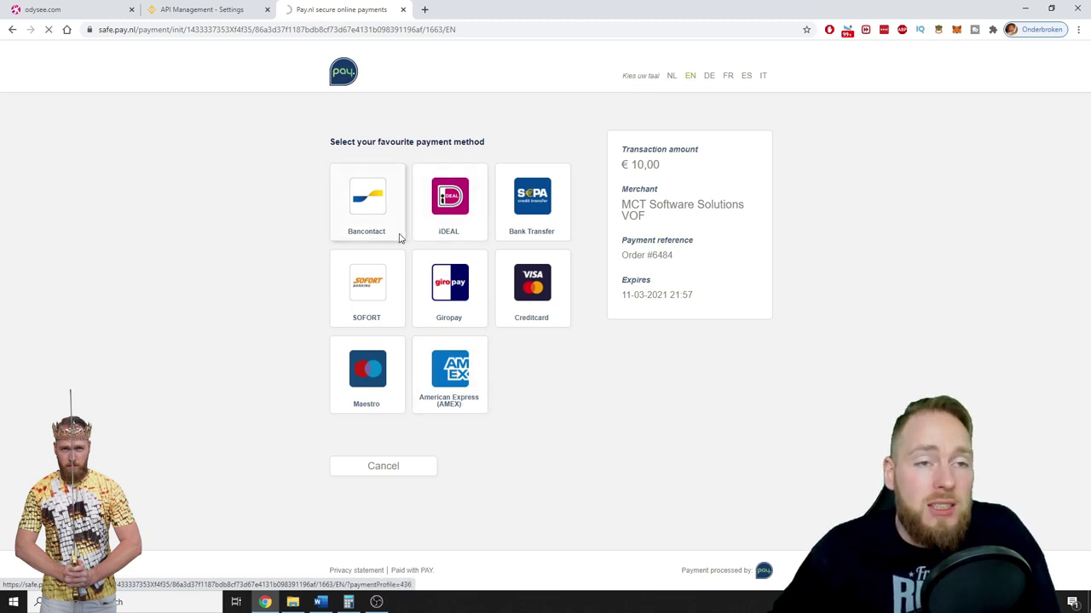
pyautogui.click(399, 238)
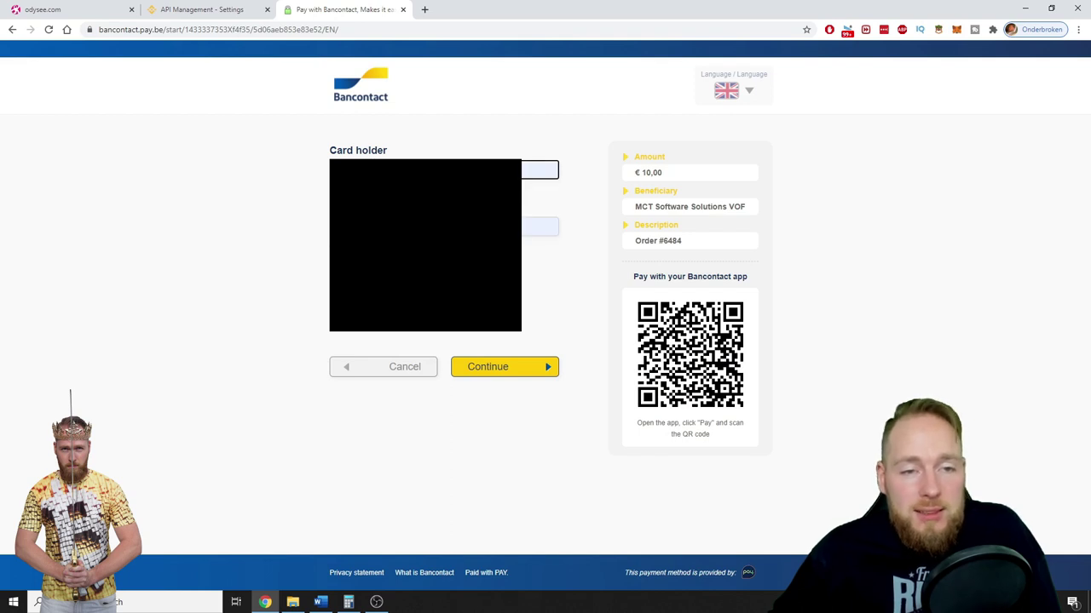
pyautogui.click(497, 377)
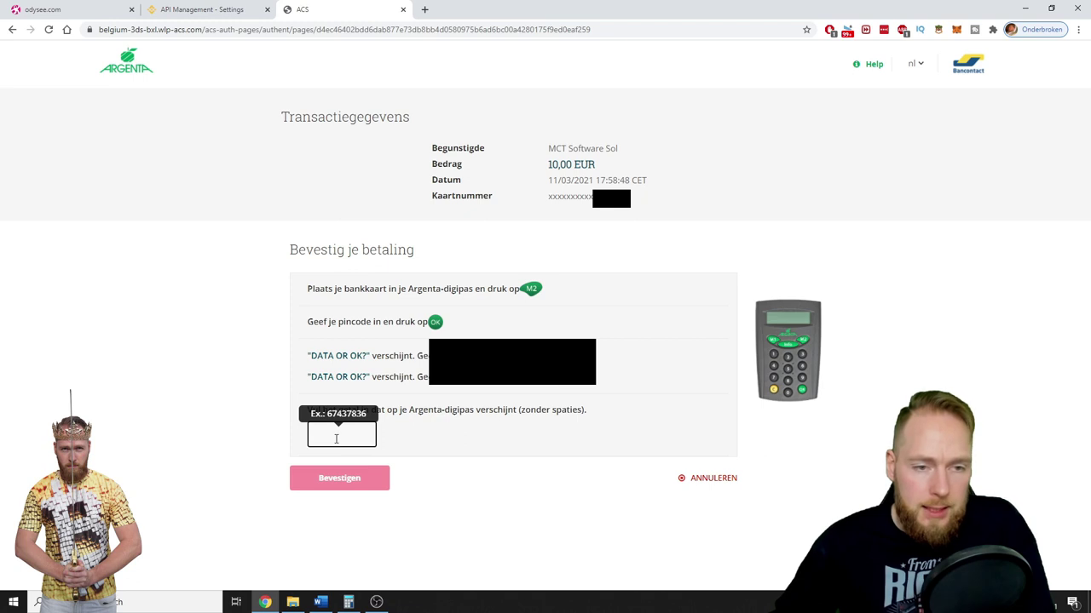
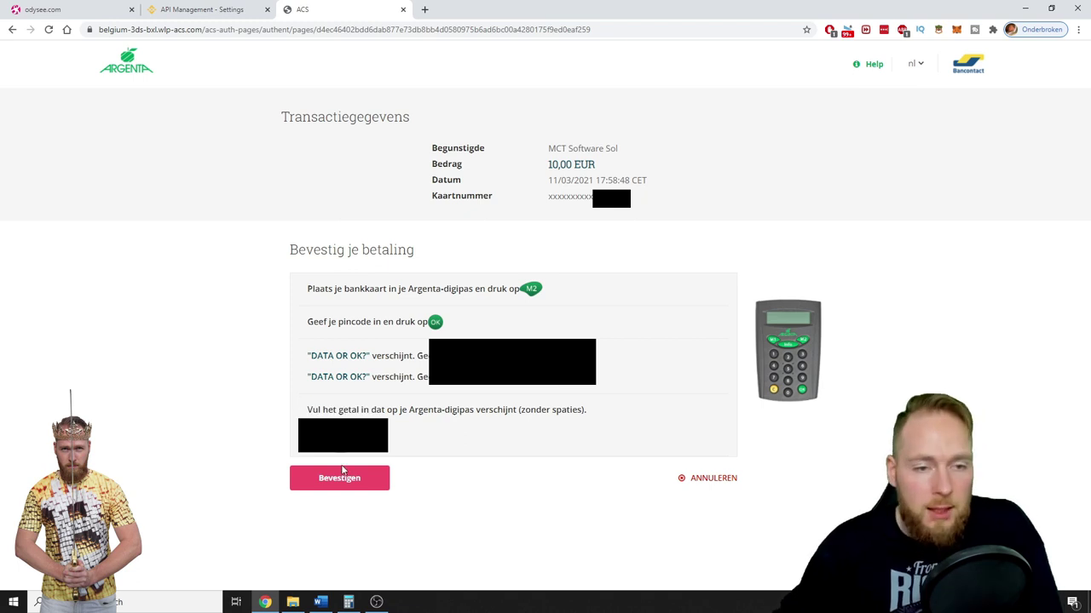
# Authorise the €10,00 Argenta payment with the card-reader response code.
pyautogui.click(343, 477)
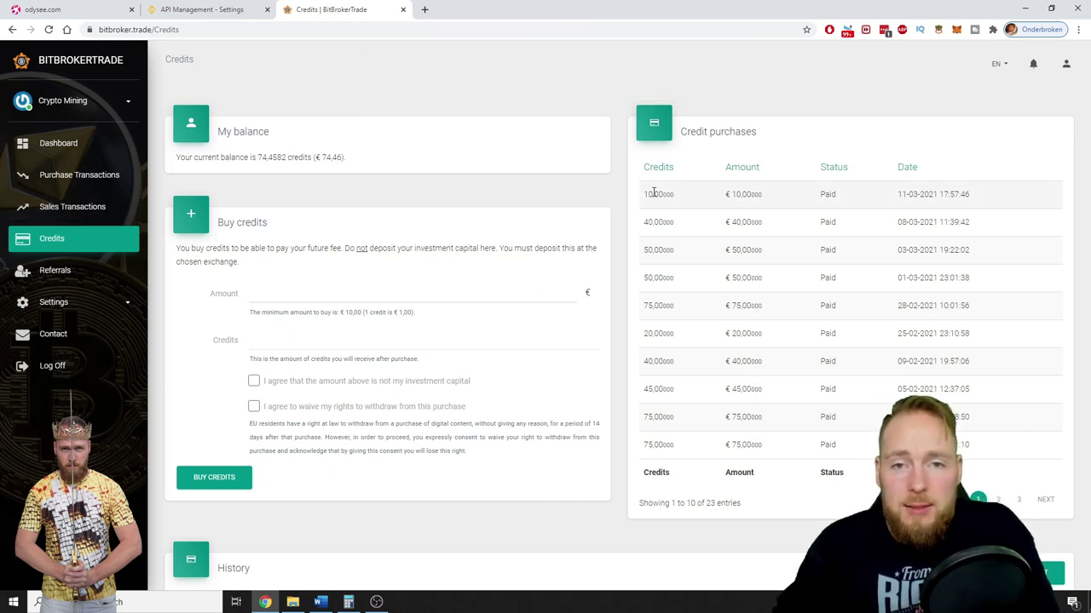
# Highlight the new purchase's date and the current credit balance.
pyautogui.moveTo(897, 194); pyautogui.dragTo(975, 196)
pyautogui.click(920, 195)
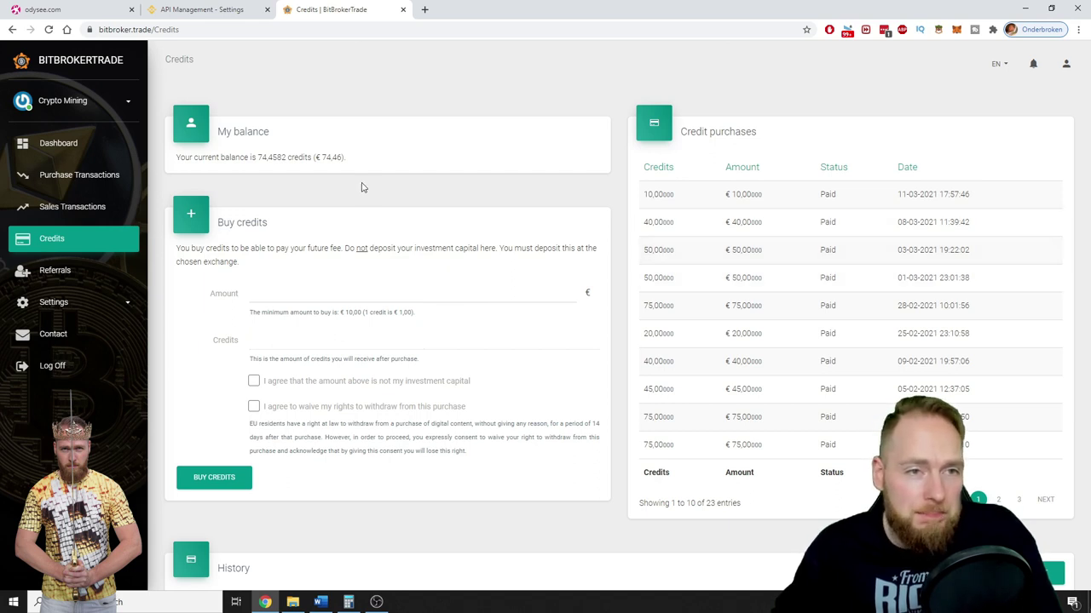
pyautogui.moveTo(255, 157); pyautogui.dragTo(345, 157)
pyautogui.click(252, 157)
pyautogui.click(415, 161)
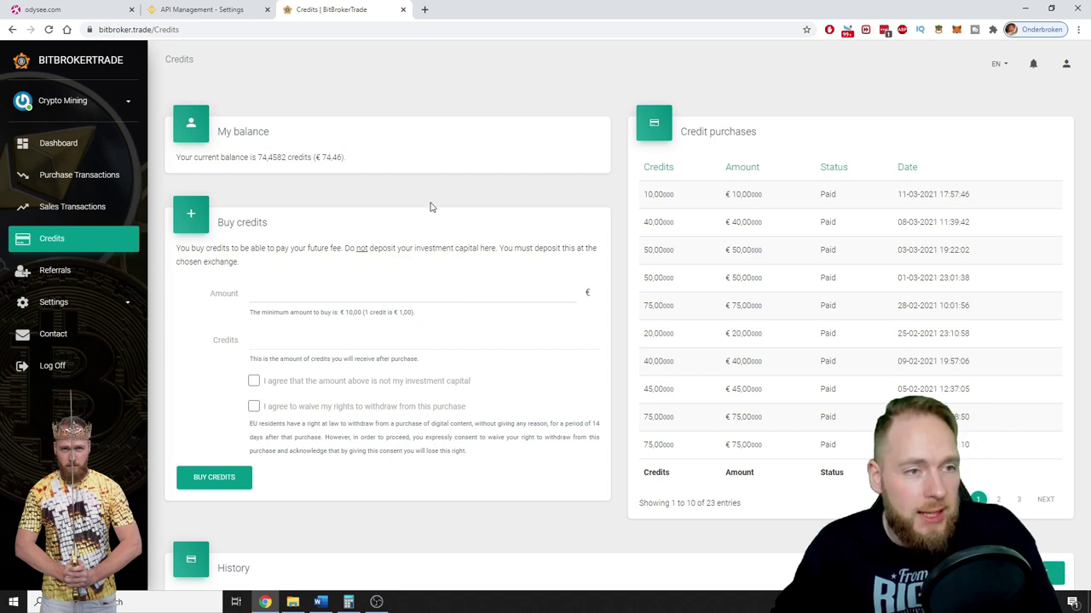
# Scroll the credit history table and advance to page two, entries 51–100.
pyautogui.scroll(-3, 513, 302)
pyautogui.scroll(-3, 513, 302)
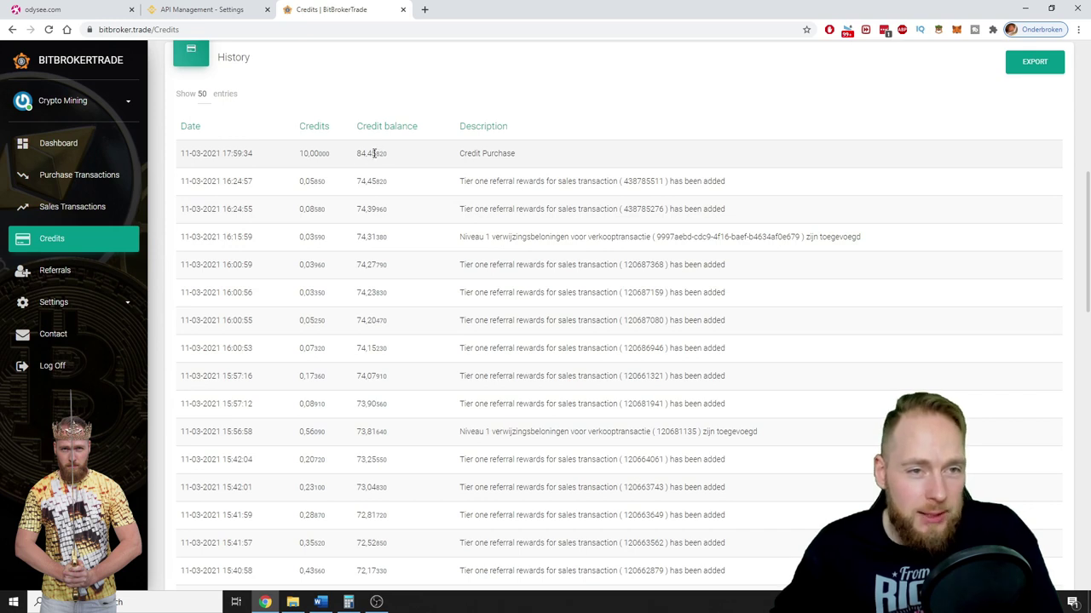
pyautogui.scroll(-2, 381, 165)
pyautogui.scroll(-2, 382, 171)
pyautogui.scroll(-2, 382, 175)
pyautogui.scroll(-2, 384, 179)
pyautogui.scroll(-2, 382, 179)
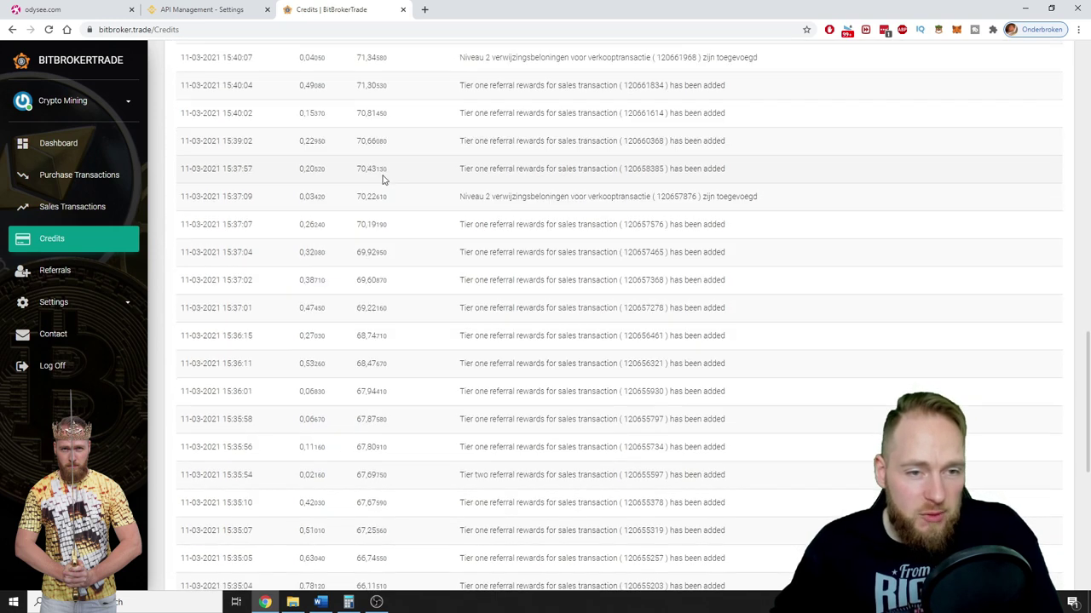
pyautogui.scroll(-1, 383, 179)
pyautogui.scroll(-1, 383, 179)
pyautogui.scroll(-2, 382, 179)
pyautogui.scroll(-1, 382, 179)
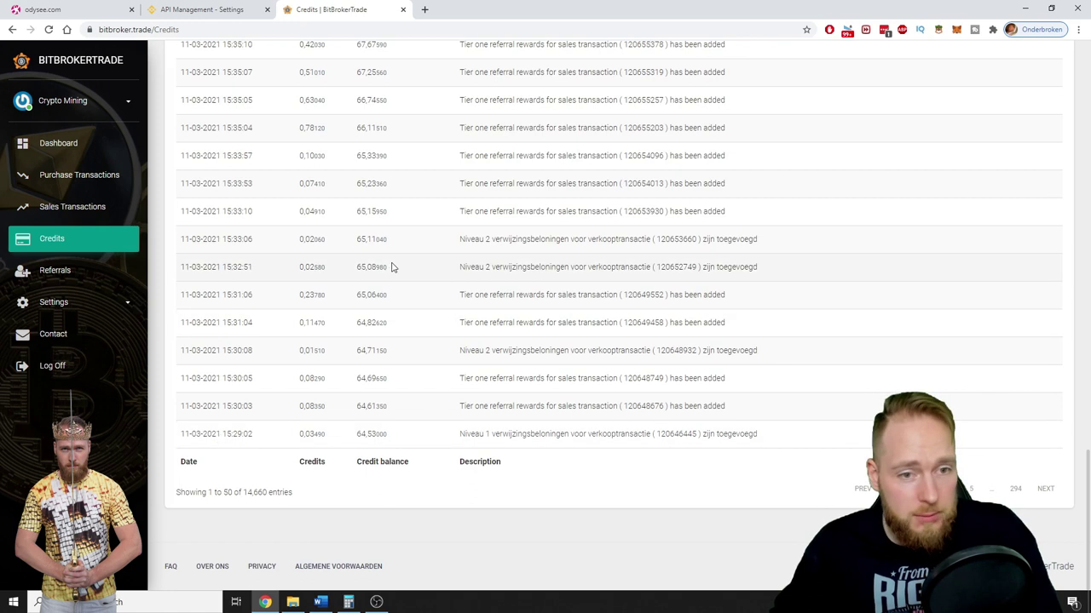
pyautogui.scroll(5, 392, 268)
pyautogui.scroll(2, 394, 247)
pyautogui.scroll(-3, 394, 232)
pyautogui.scroll(-3, 393, 232)
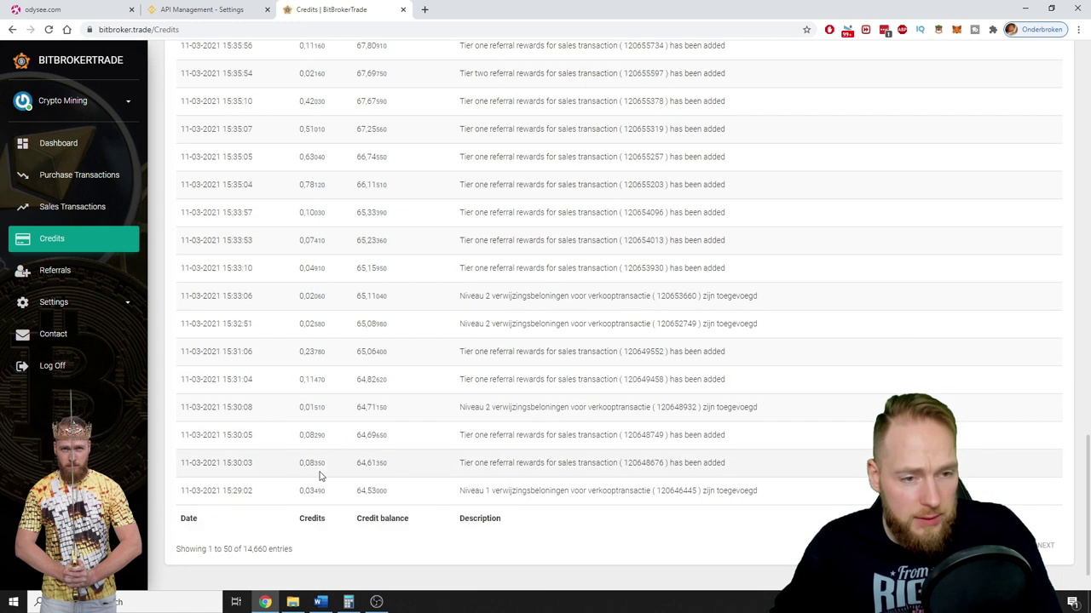
pyautogui.click(1045, 545)
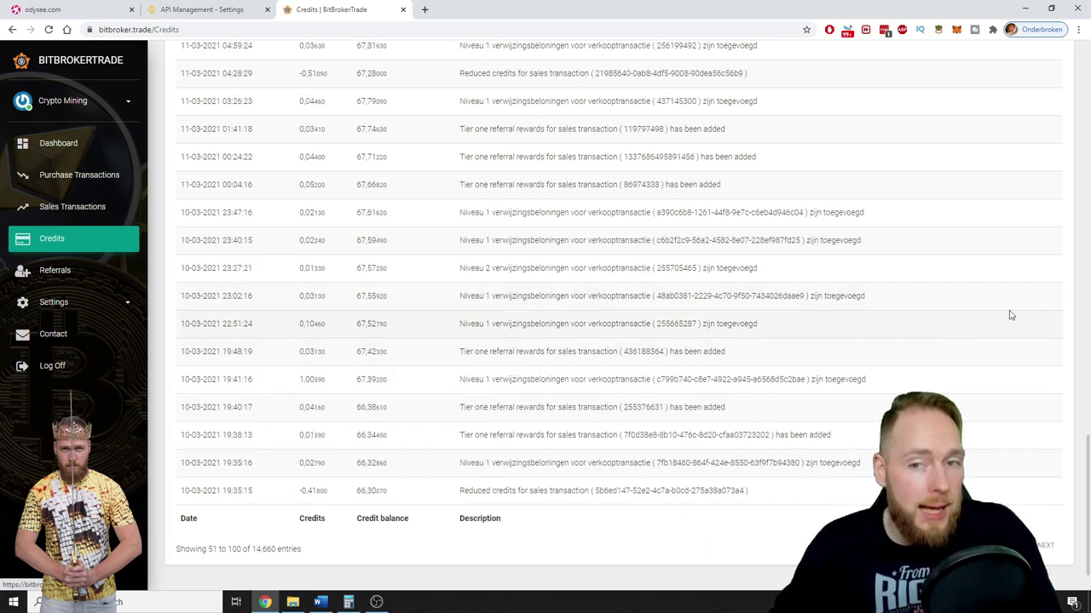
pyautogui.scroll(13, 414, 222)
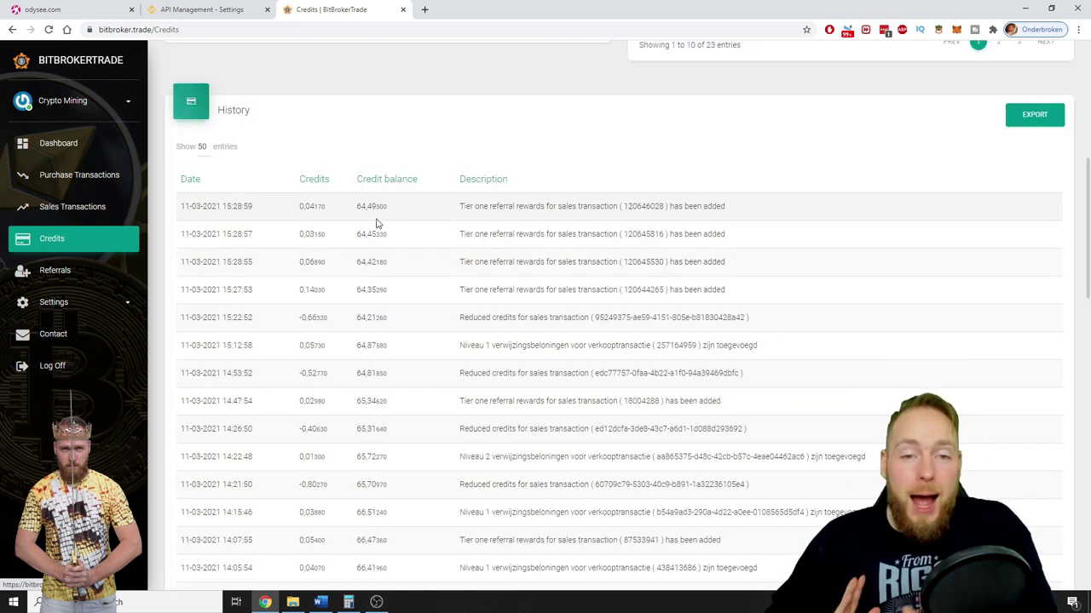